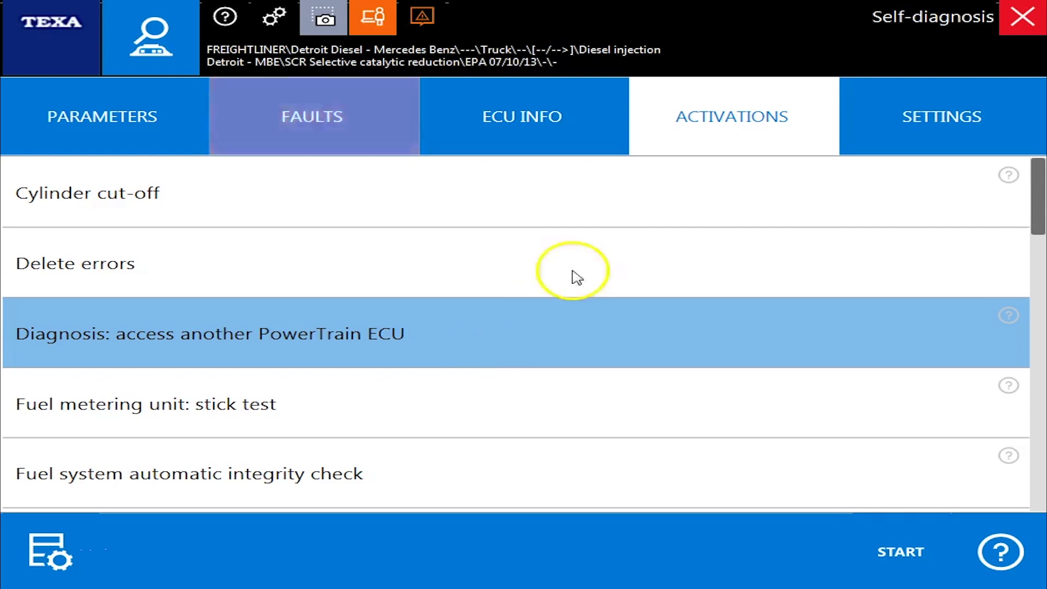
# - Select ECU settings from the Settings functions and dismiss the sign-in notification
pyautogui.click(888, 141)
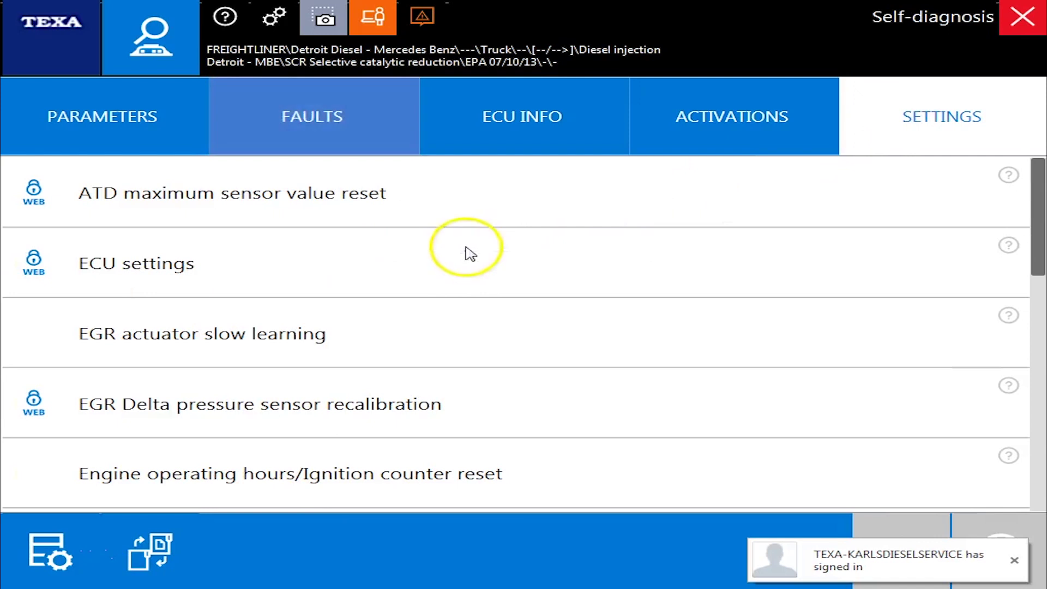
pyautogui.click(458, 276)
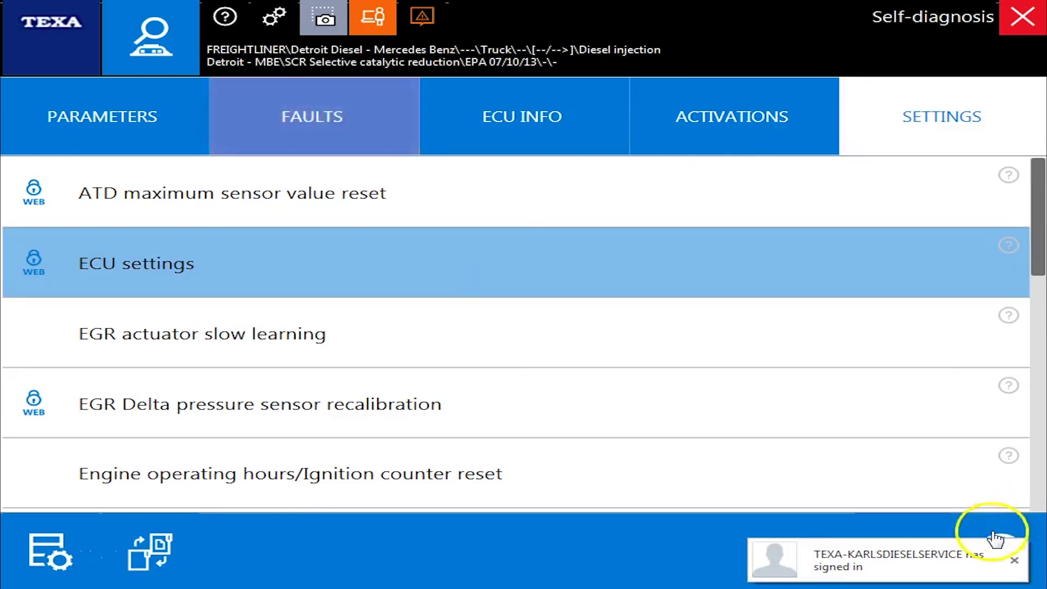
pyautogui.click(1013, 559)
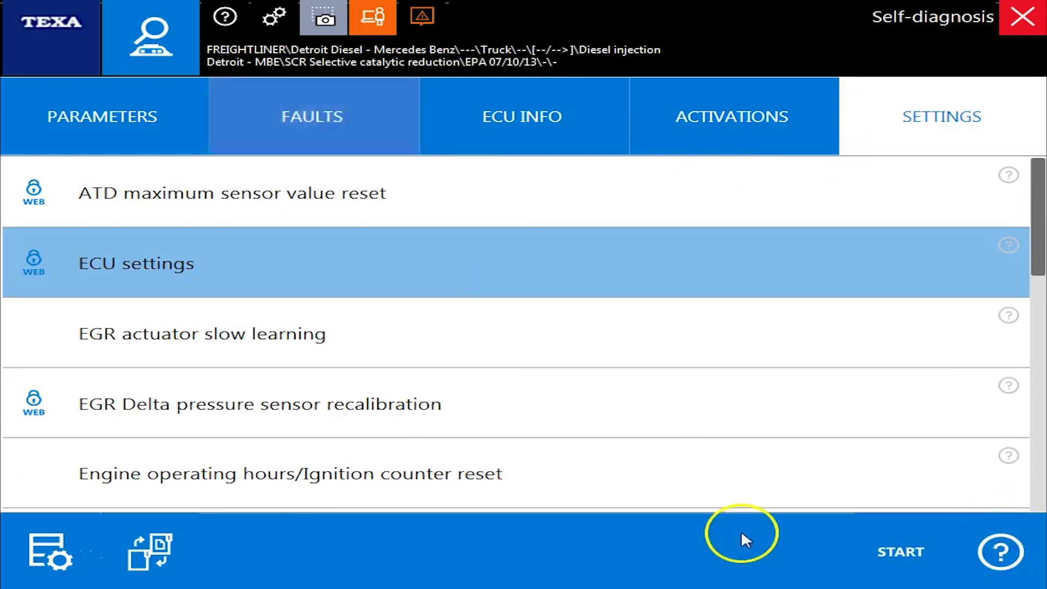
# - Start the ECU settings procedure and accept the Special Code disclaimer
pyautogui.click(888, 546)
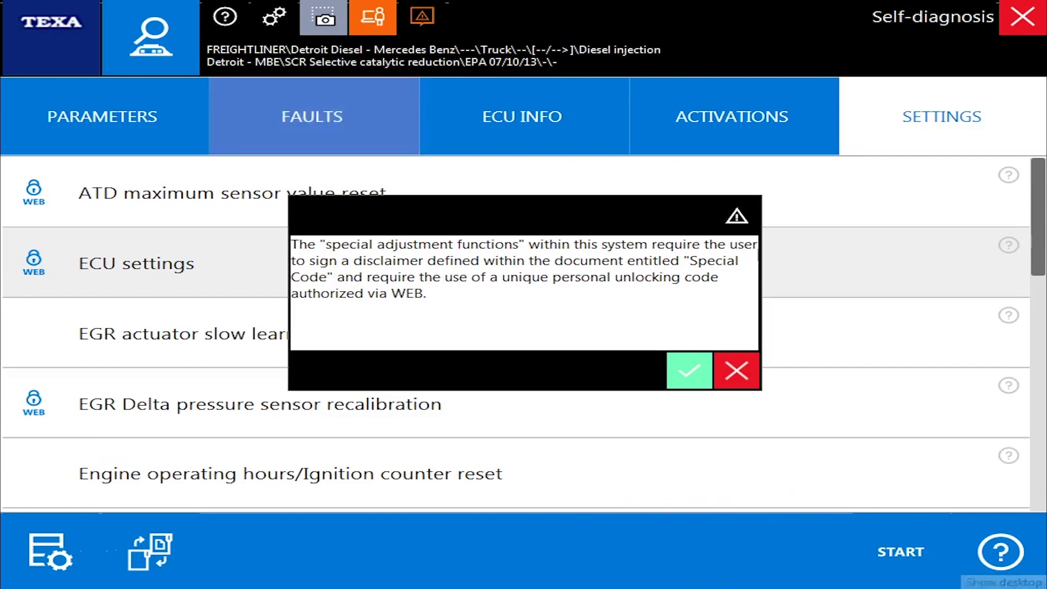
pyautogui.click(688, 371)
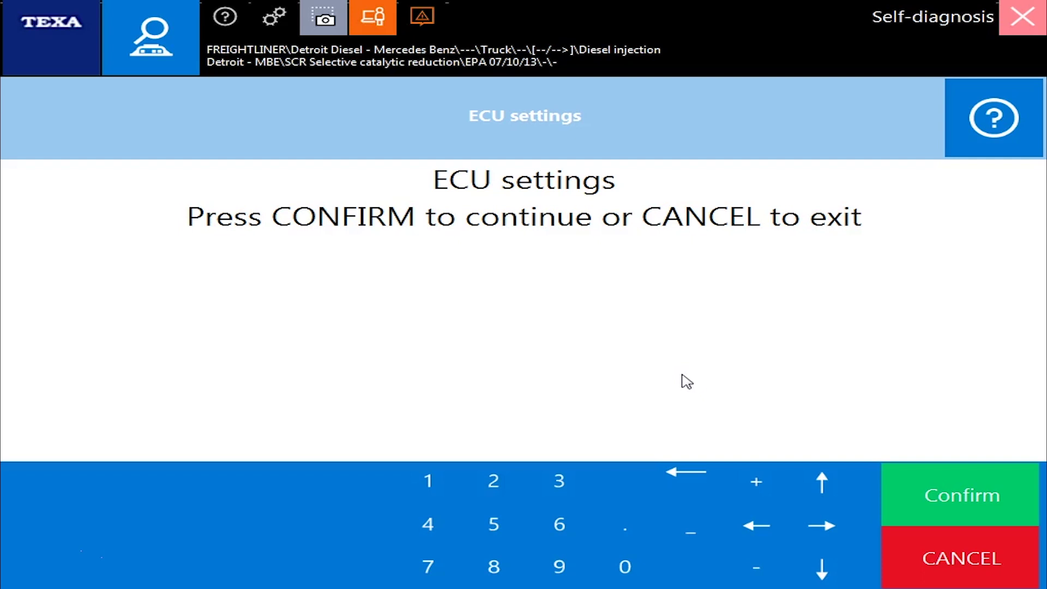
# - Enter the ECU settings menus and open menu 56 - Engine configuration
pyautogui.click(961, 502)
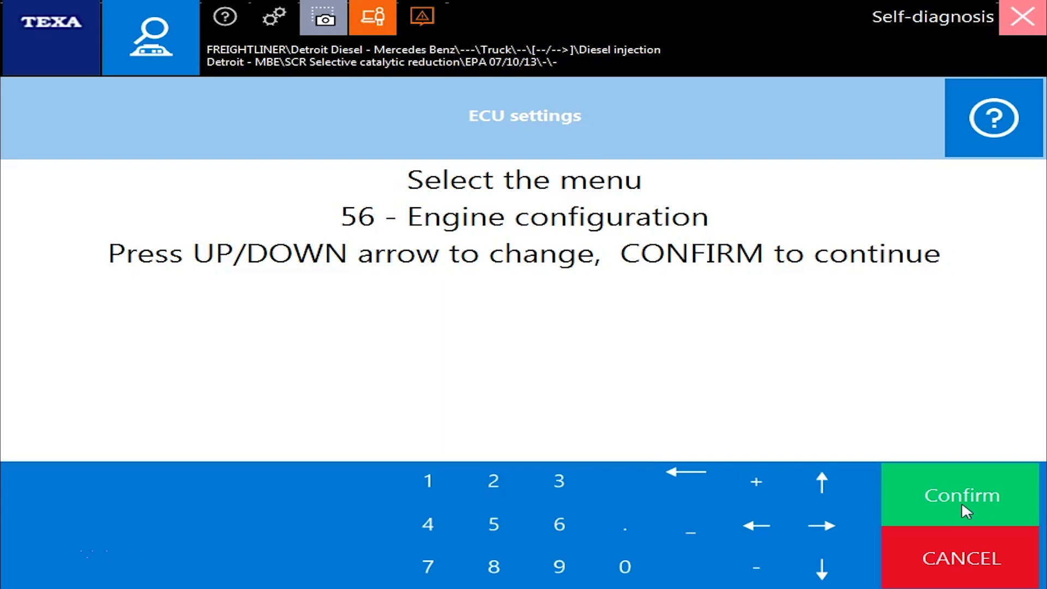
pyautogui.press('Down')
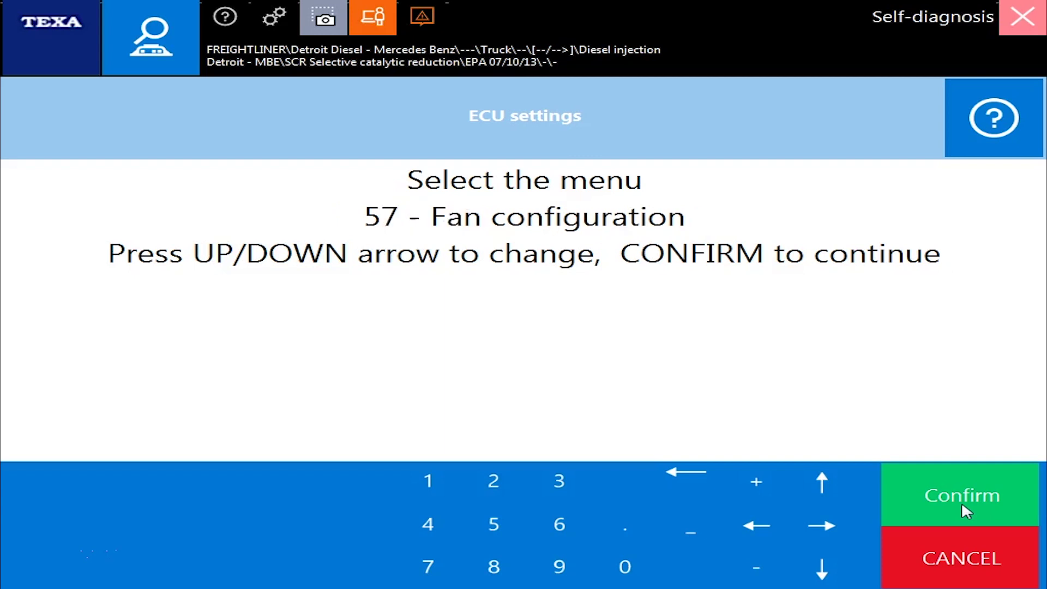
pyautogui.press('Up')
pyautogui.press('Down')
pyautogui.press('Up')
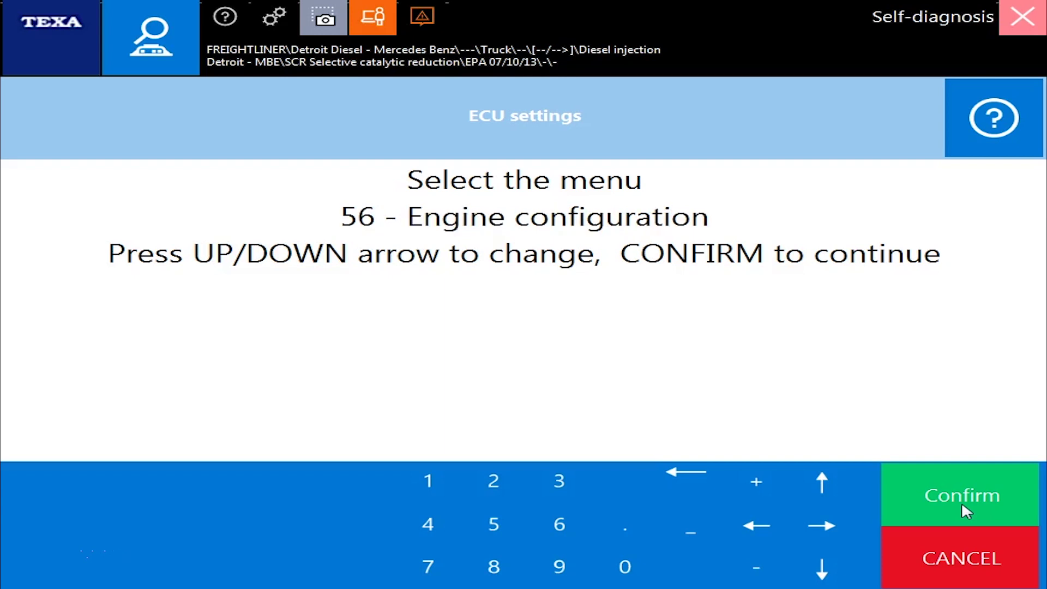
pyautogui.click(852, 520)
pyautogui.click(959, 499)
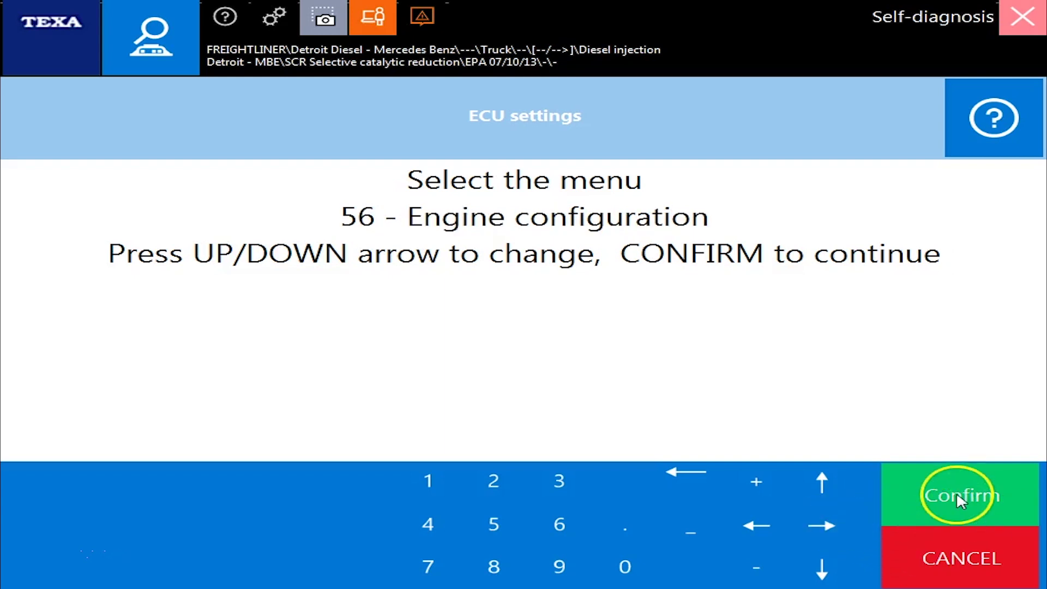
# - Switch the Starter system value to Hardwire activation, then back to MCM activation
pyautogui.click(509, 368)
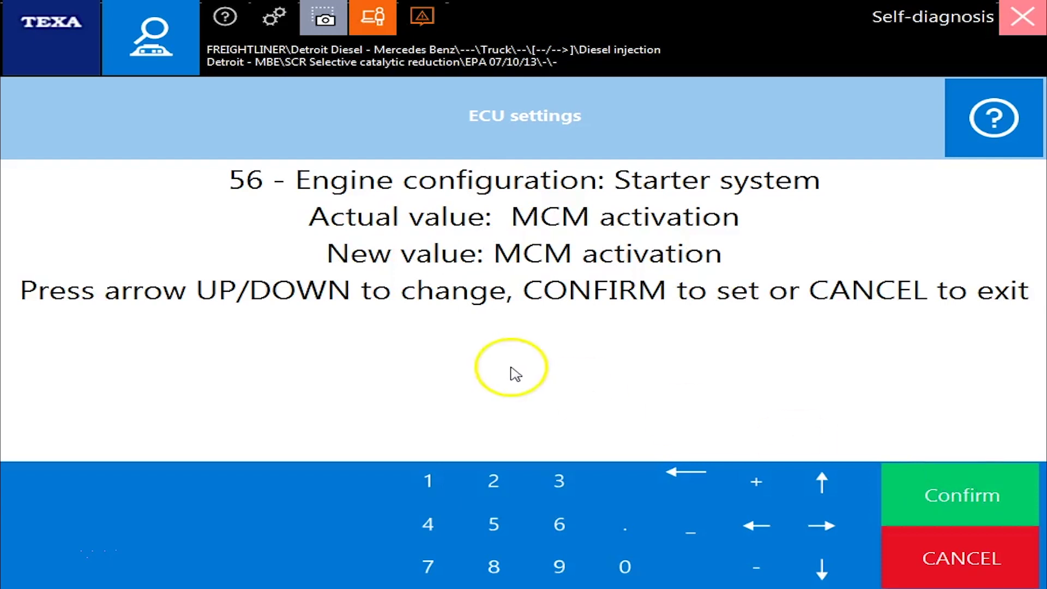
pyautogui.press('Down')
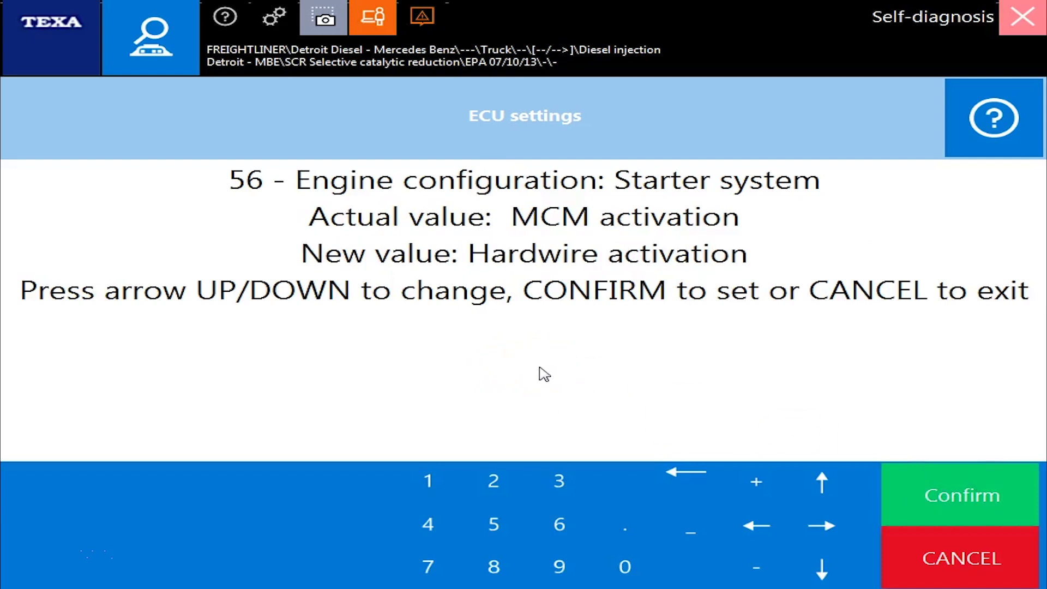
pyautogui.press('Up')
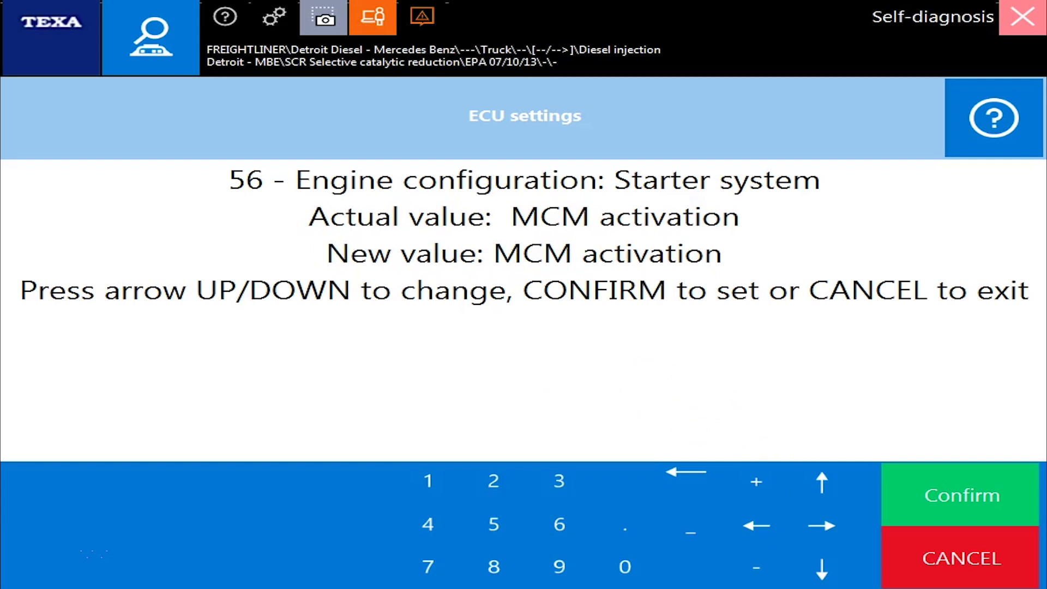
# - Browse the 57 - Fan configuration parameters, including Dynamic brake fan enable, then exit ECU settings
pyautogui.click(955, 560)
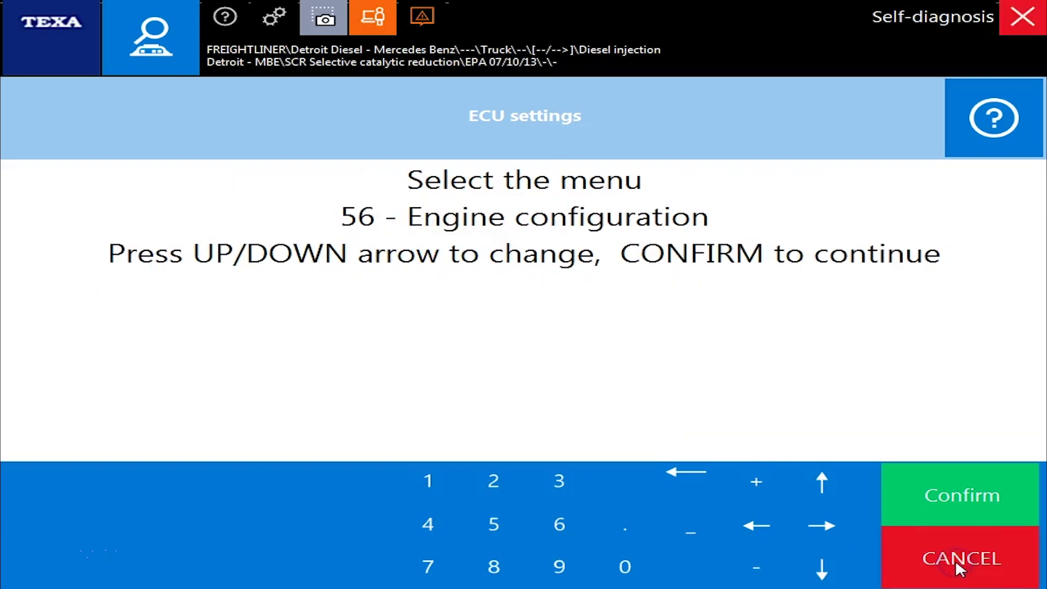
pyautogui.click(821, 497)
pyautogui.click(927, 496)
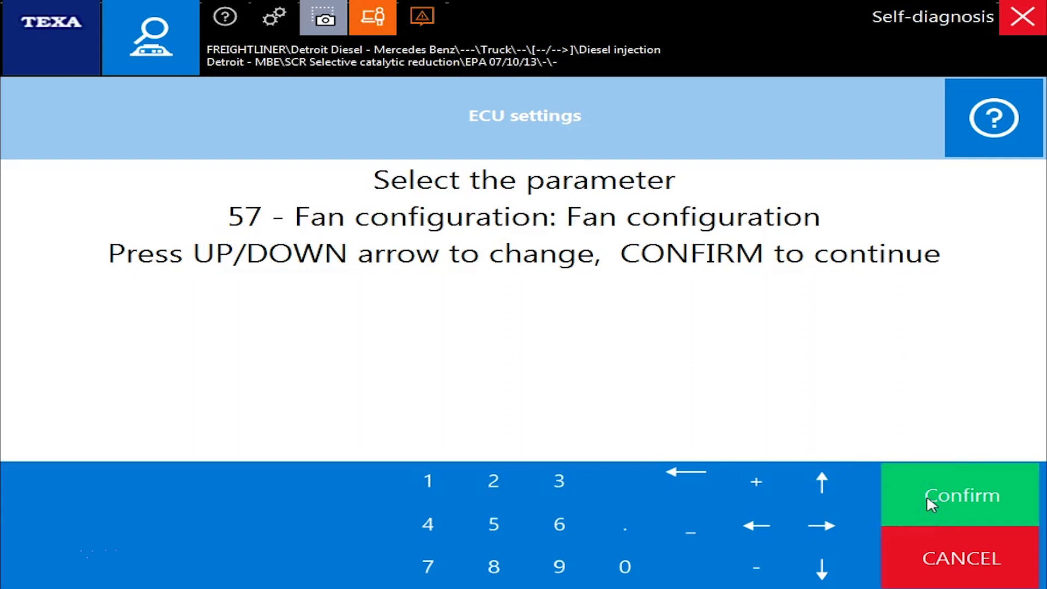
pyautogui.press('Up')
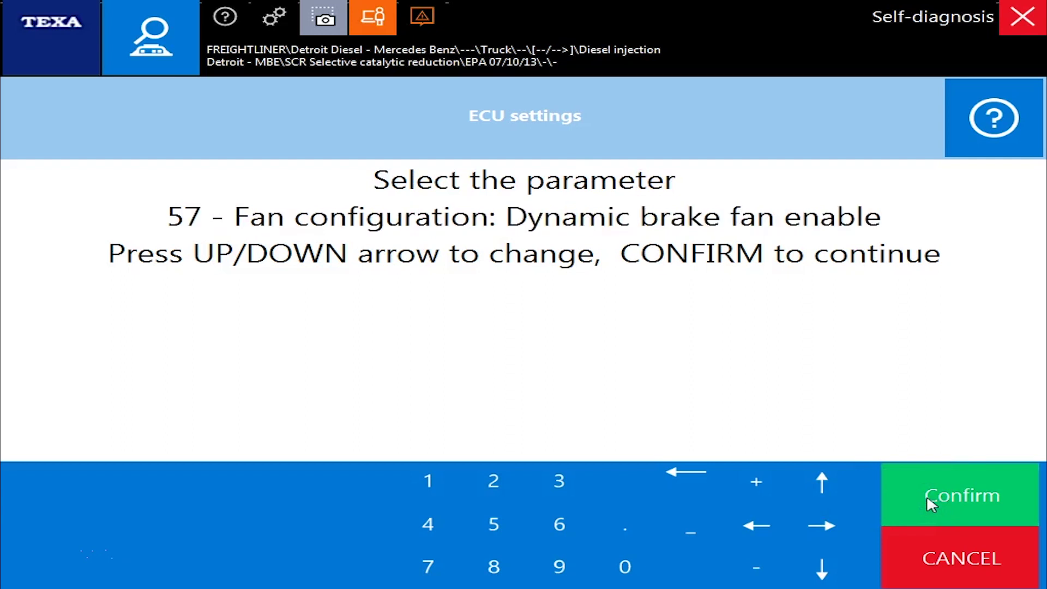
pyautogui.press('Down')
pyautogui.click(927, 534)
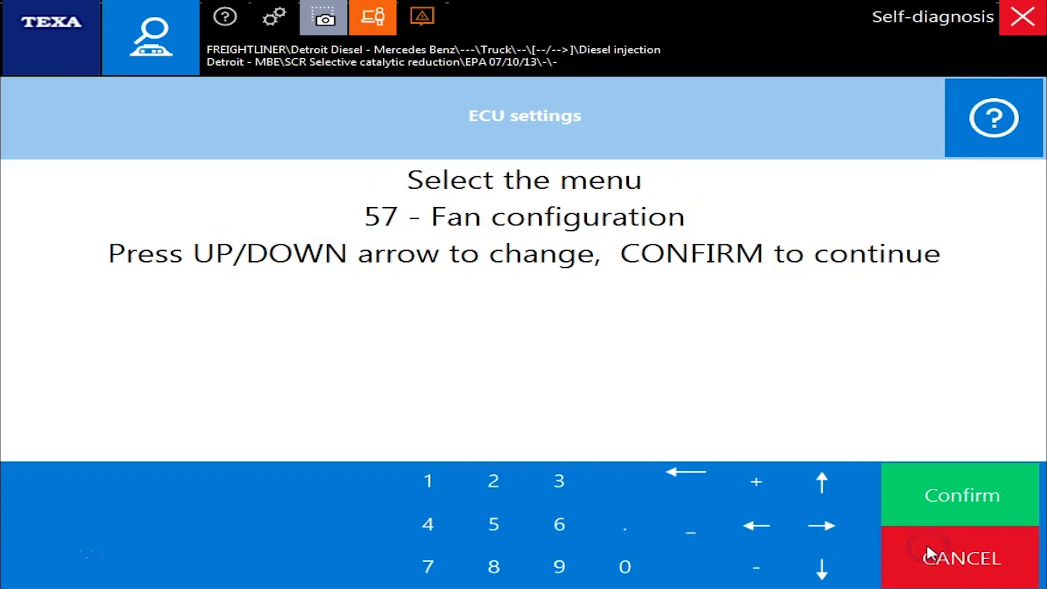
pyautogui.click(927, 553)
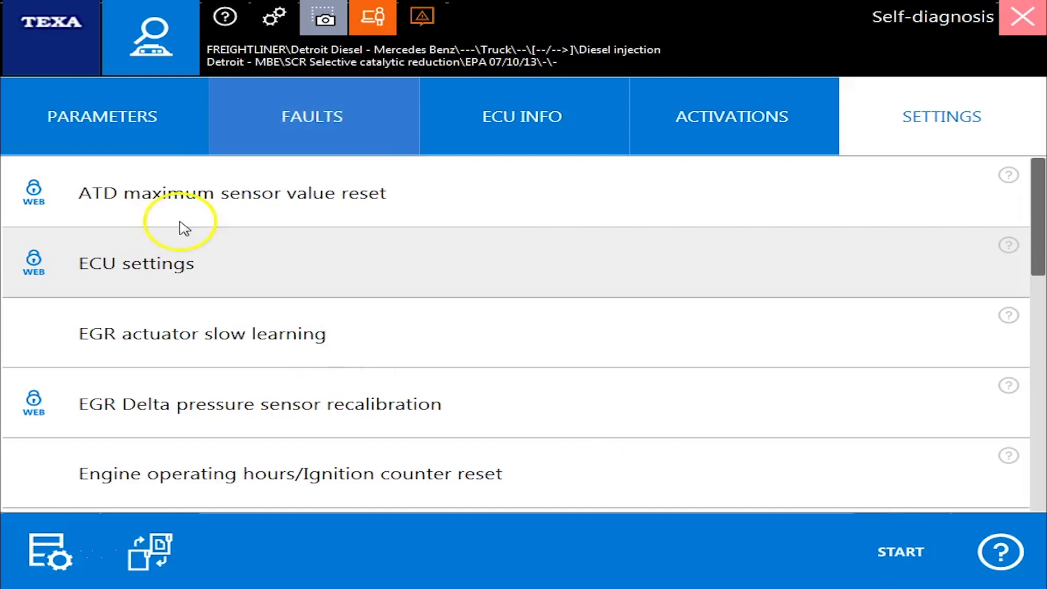
# - Run the access-another-PowerTrain-ECU activation and connect to the CPC Powertrain Controller
pyautogui.click(773, 141)
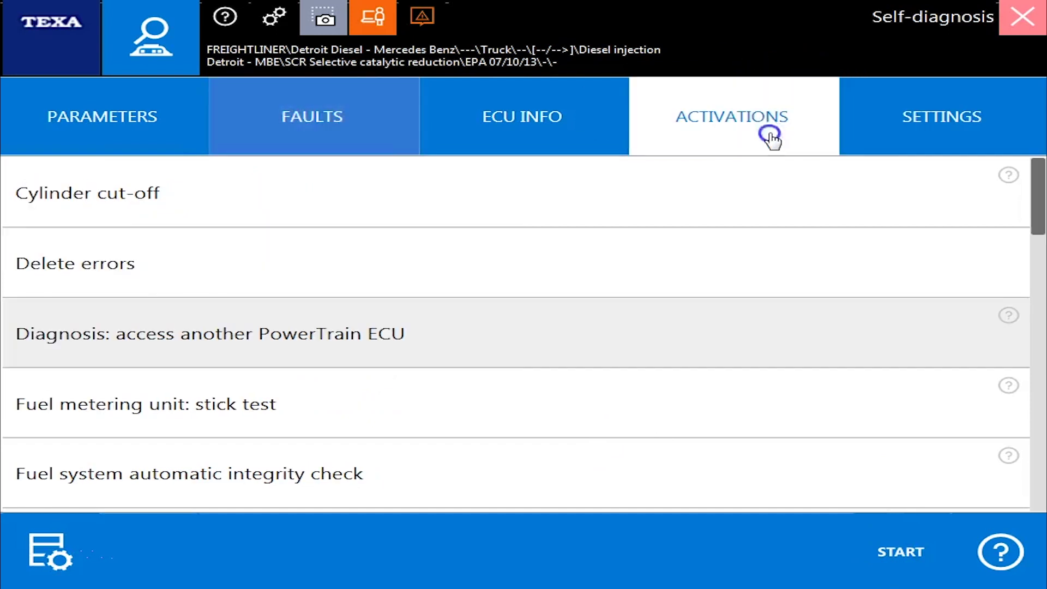
pyautogui.click(644, 339)
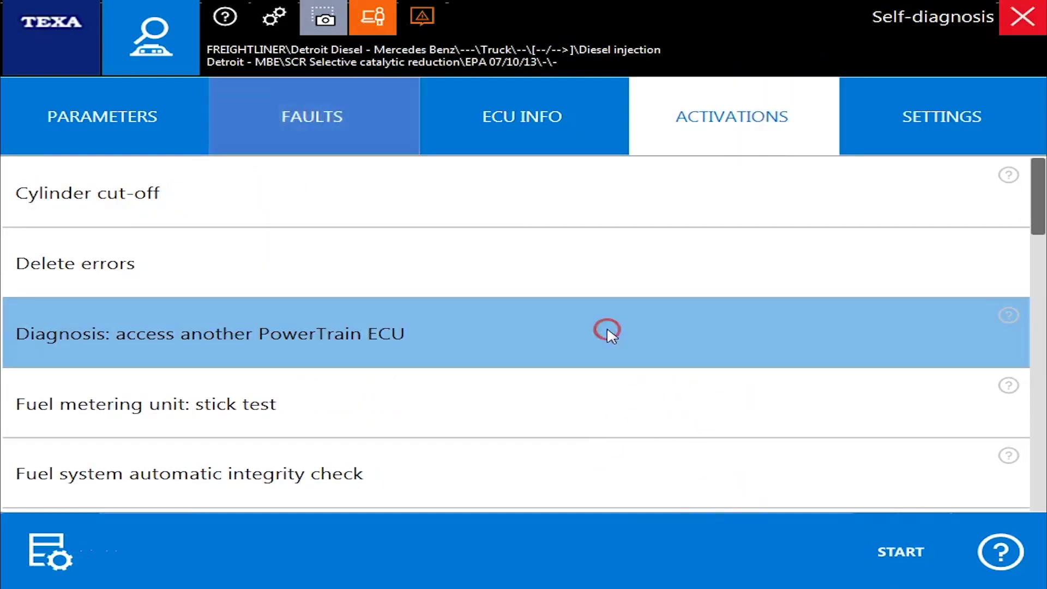
pyautogui.click(899, 556)
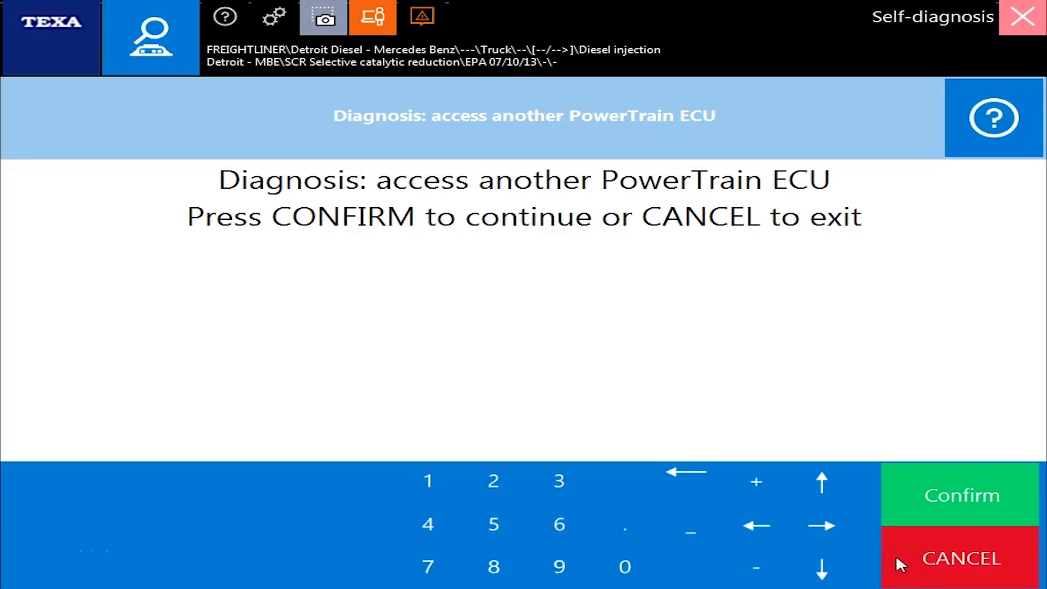
pyautogui.click(935, 511)
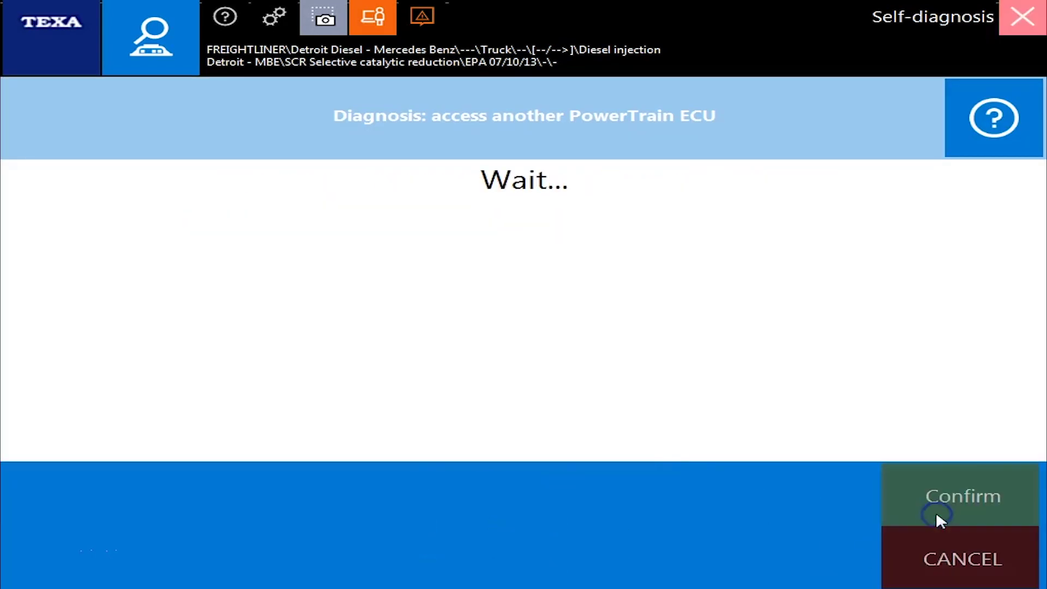
pyautogui.click(822, 567)
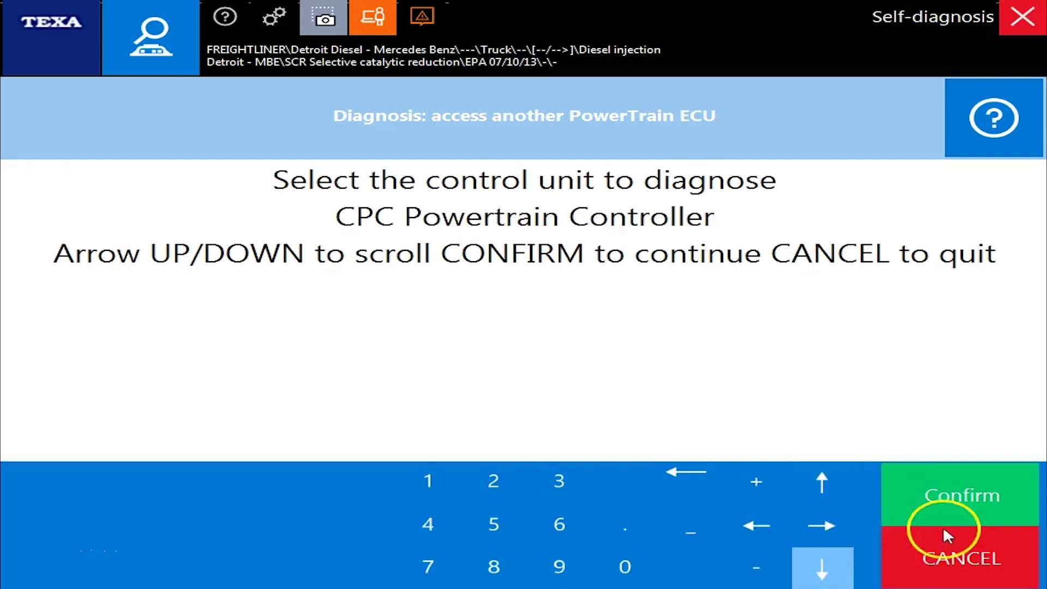
pyautogui.click(947, 506)
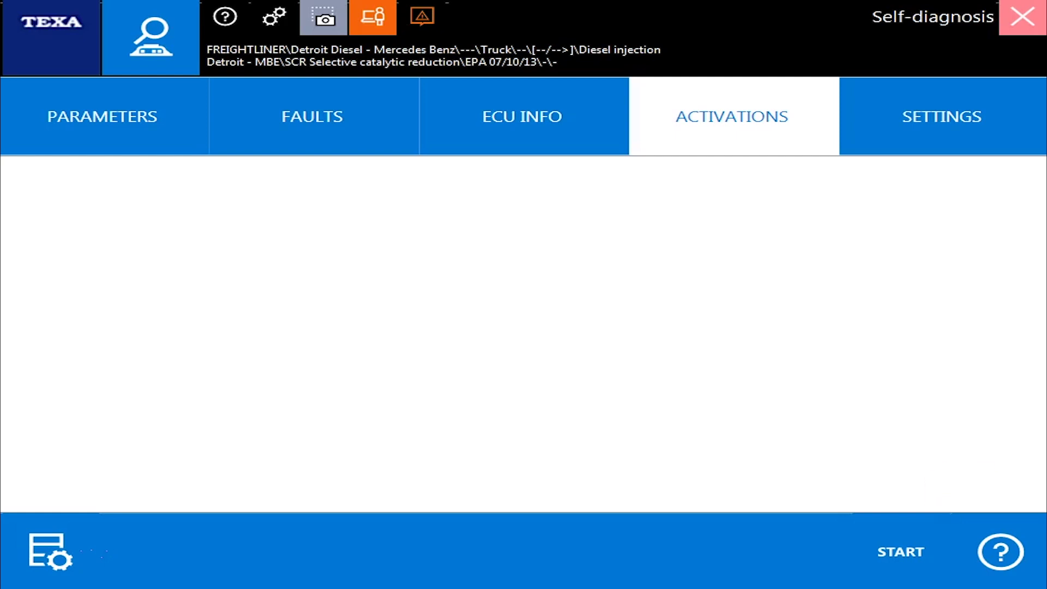
# - Compare the Activations and Settings lists, then launch the ECU settings procedure
pyautogui.click(928, 149)
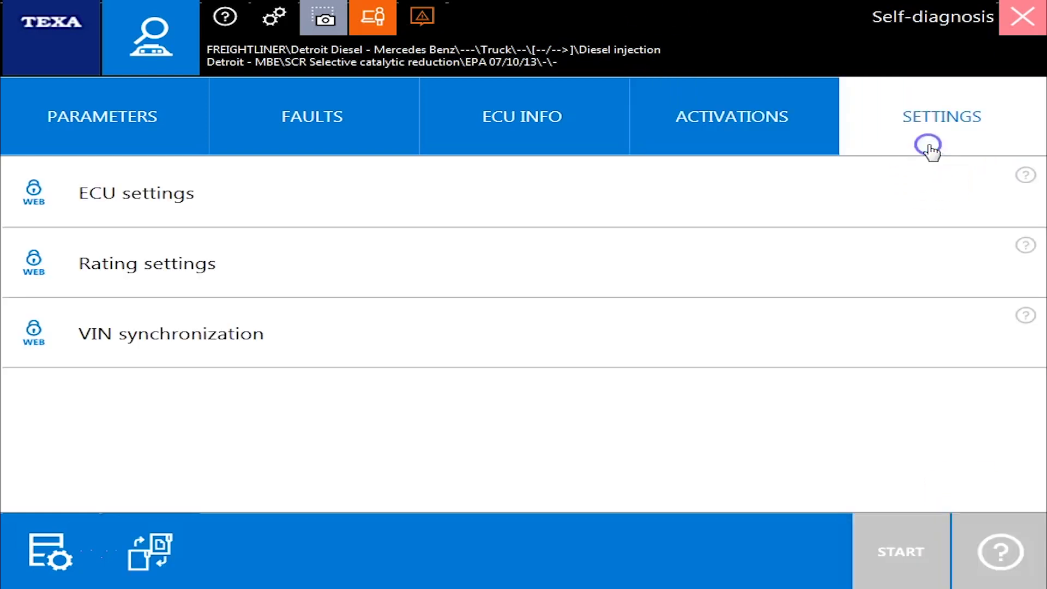
pyautogui.click(745, 152)
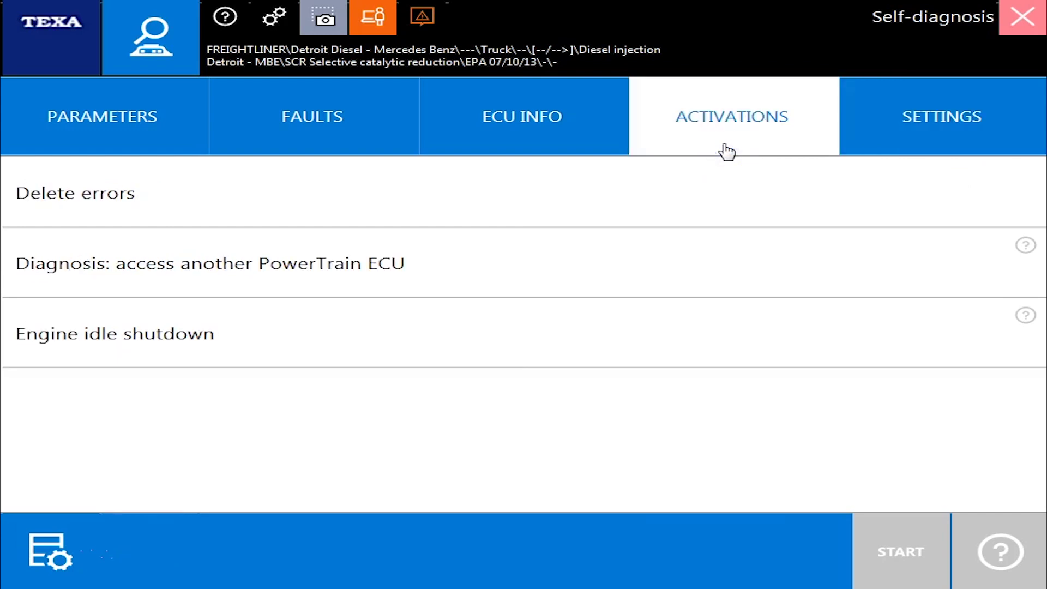
pyautogui.click(966, 113)
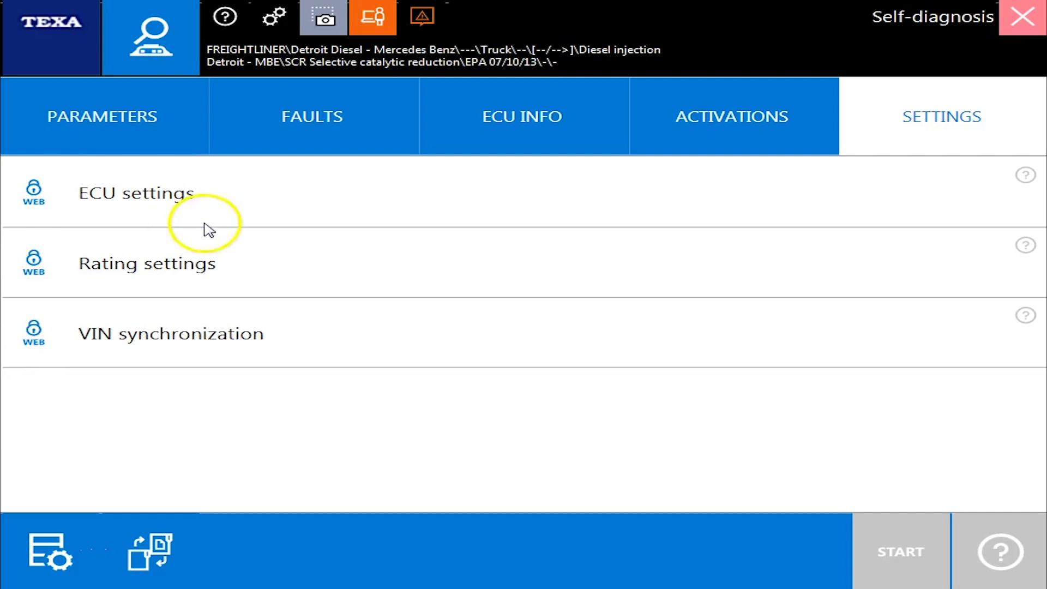
pyautogui.click(211, 182)
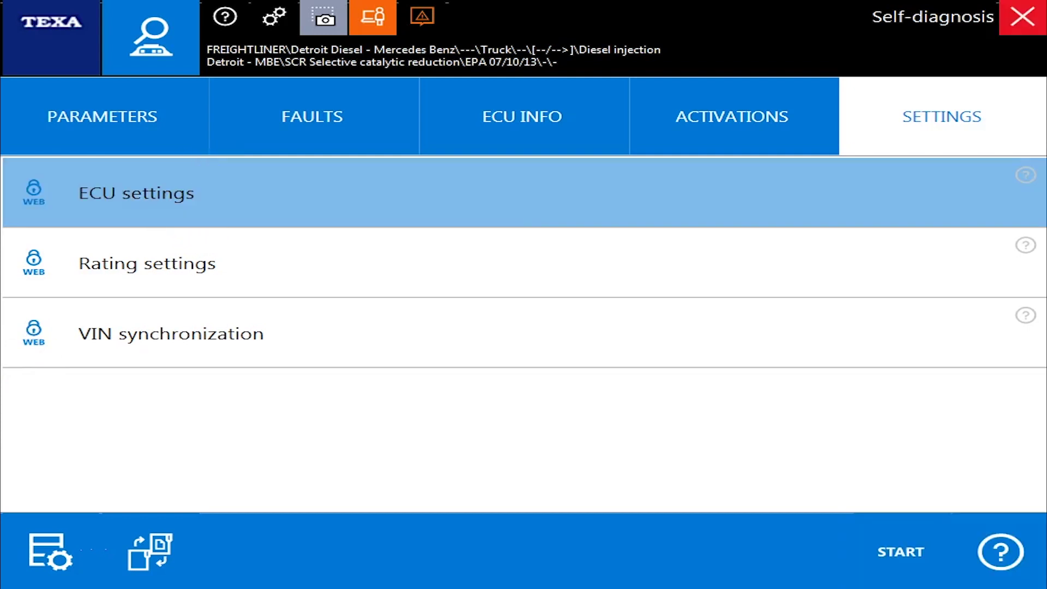
pyautogui.click(897, 558)
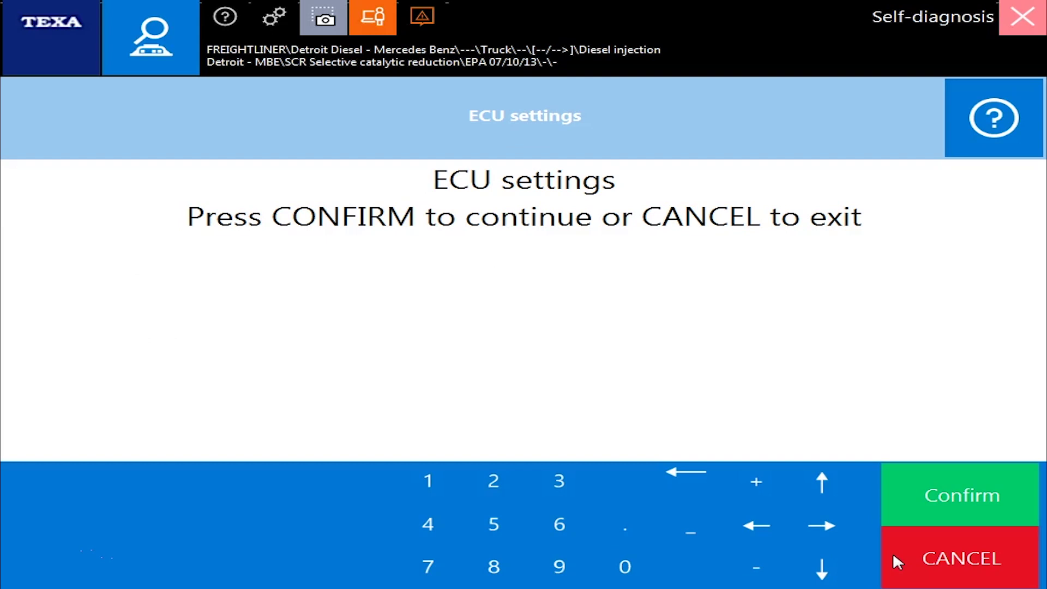
# - Enter the ECU settings menus and move past Vehicle parameters and limiters to 15 - Cruise control
pyautogui.click(957, 508)
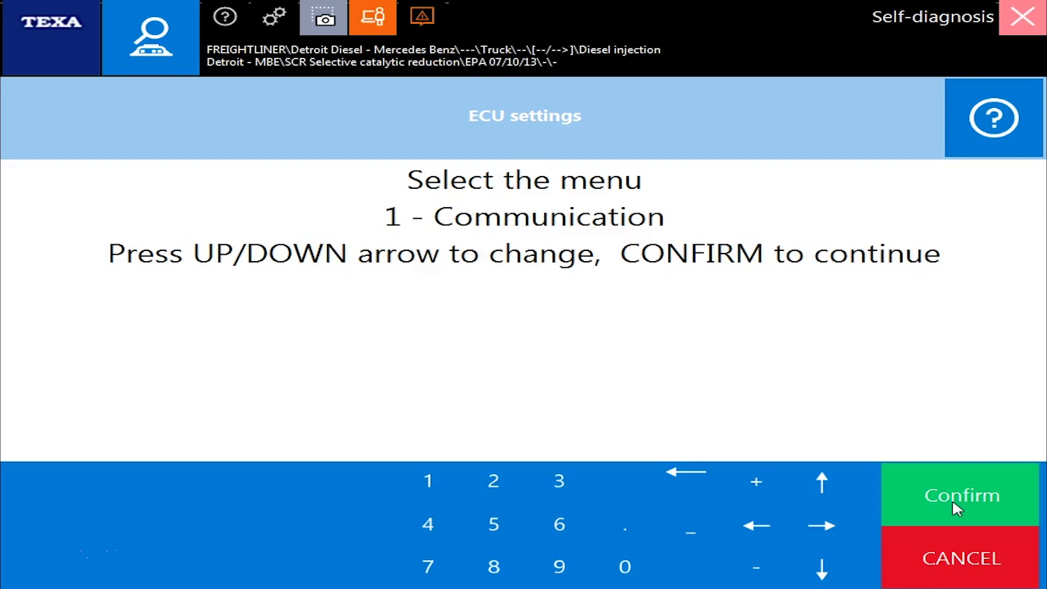
pyautogui.press('Down')
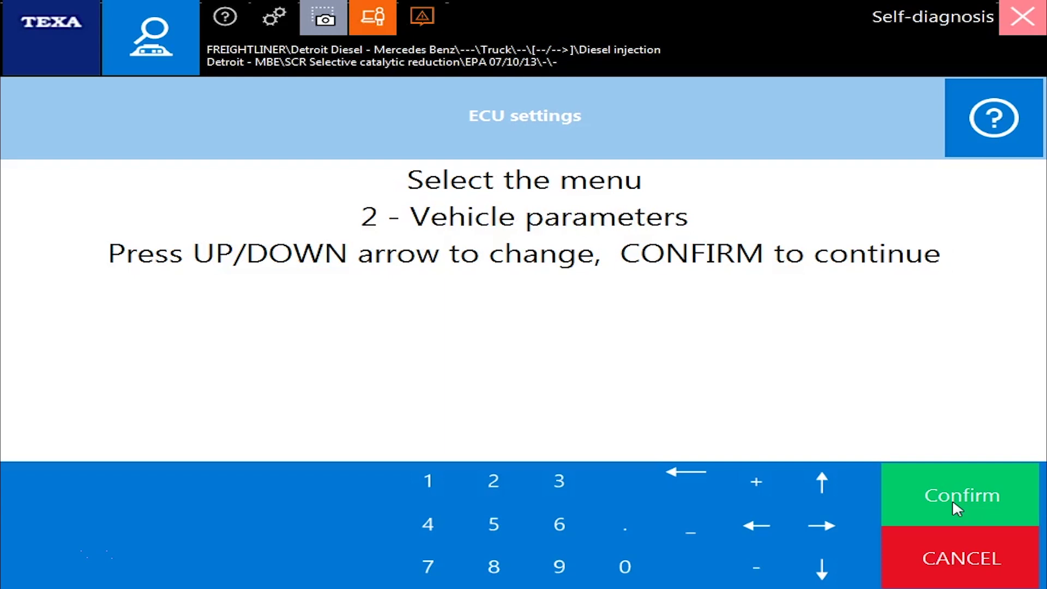
pyautogui.press('Down')
pyautogui.press('Down')
pyautogui.press('Down')
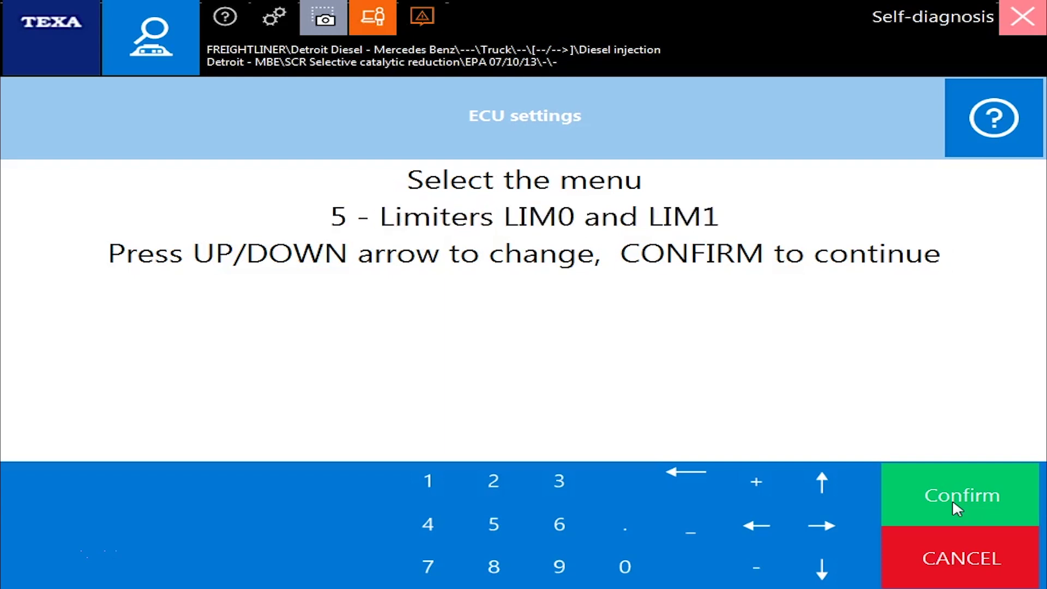
pyautogui.press('Down')
pyautogui.press('Down')
pyautogui.press('Down')
pyautogui.press('Down')
pyautogui.press('Down')
pyautogui.press('Down')
pyautogui.press('Down')
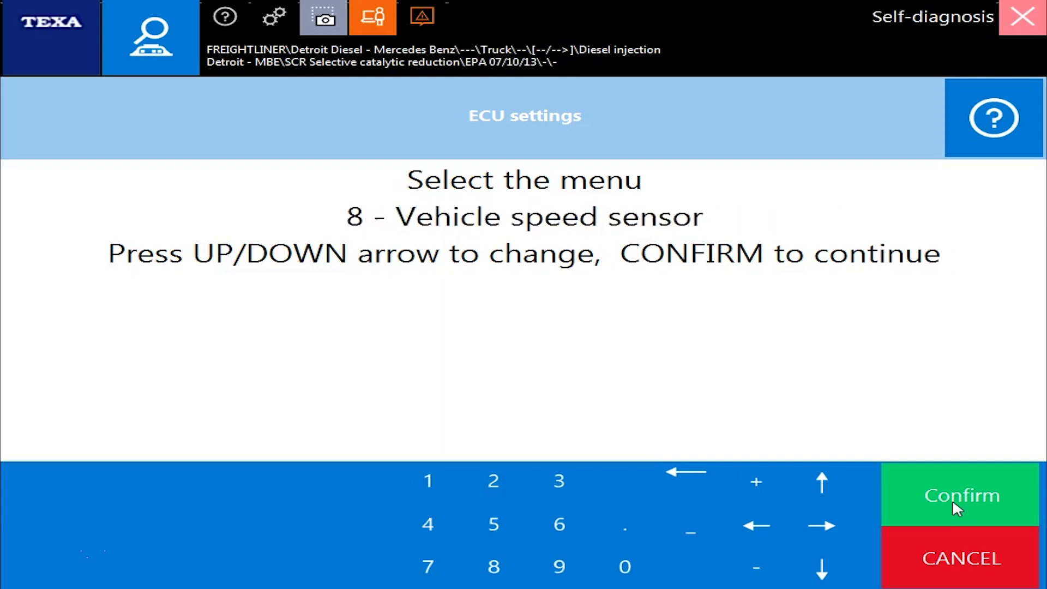
pyautogui.press('Down')
pyautogui.press('Down')
pyautogui.press('Down')
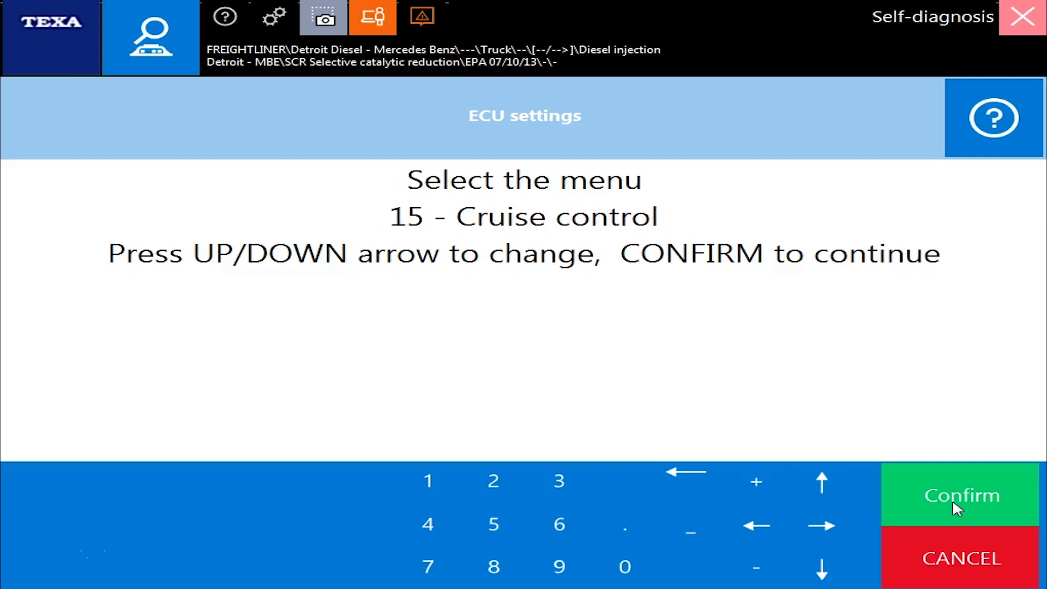
# - Review Cruise control parameters like Maximum set speed and Enable cruise auto resume, then exit
pyautogui.click(958, 512)
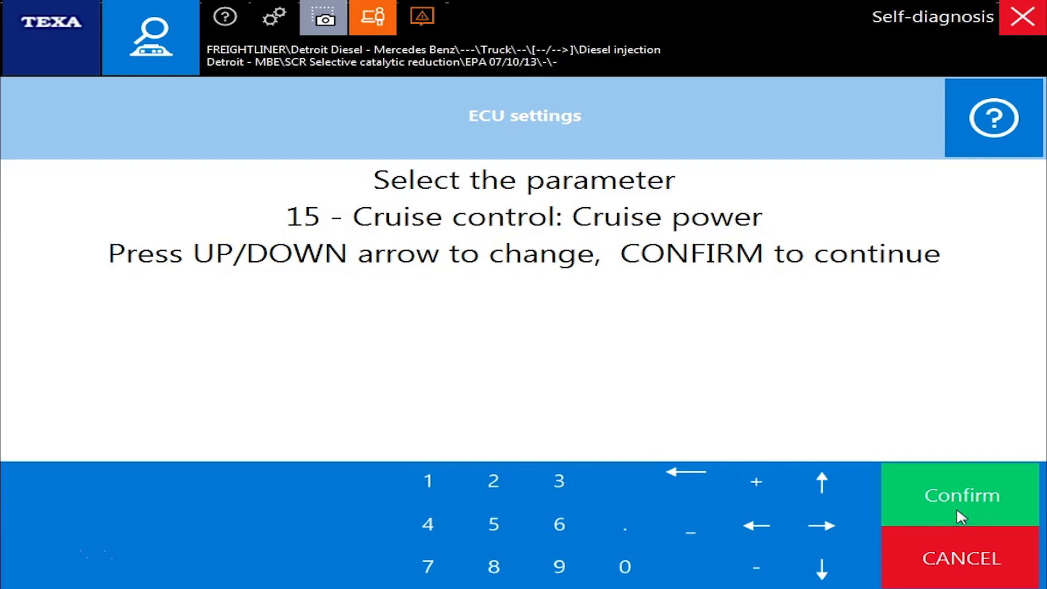
pyautogui.press('Down')
pyautogui.press('Down')
pyautogui.press('Down')
pyautogui.press('Down')
pyautogui.press('Down')
pyautogui.press('Down')
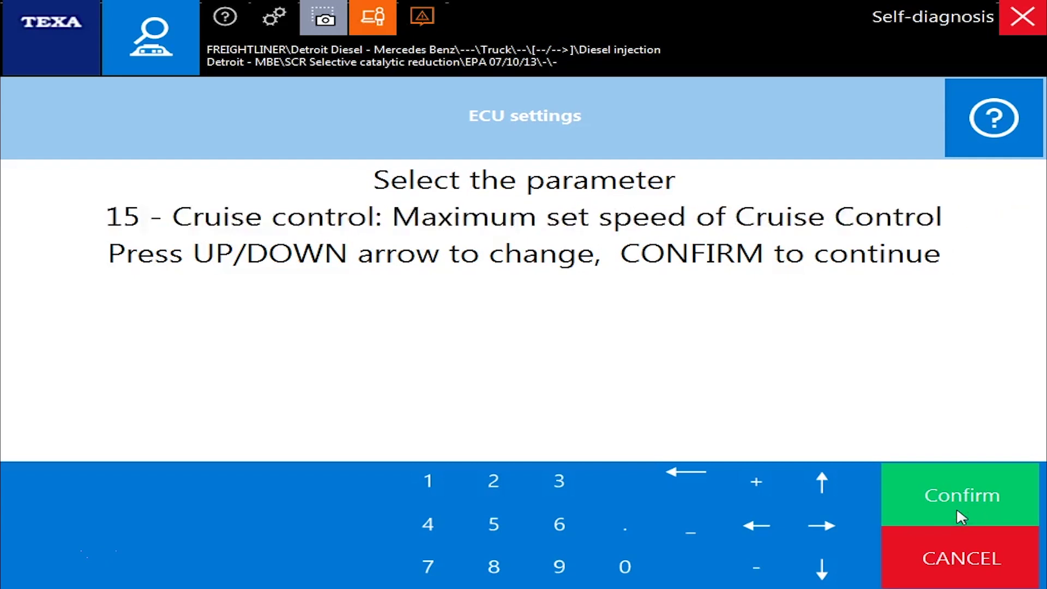
pyautogui.press('Down')
pyautogui.press('Down')
pyautogui.press('Down')
pyautogui.press('Down')
pyautogui.press('Down')
pyautogui.press('Down')
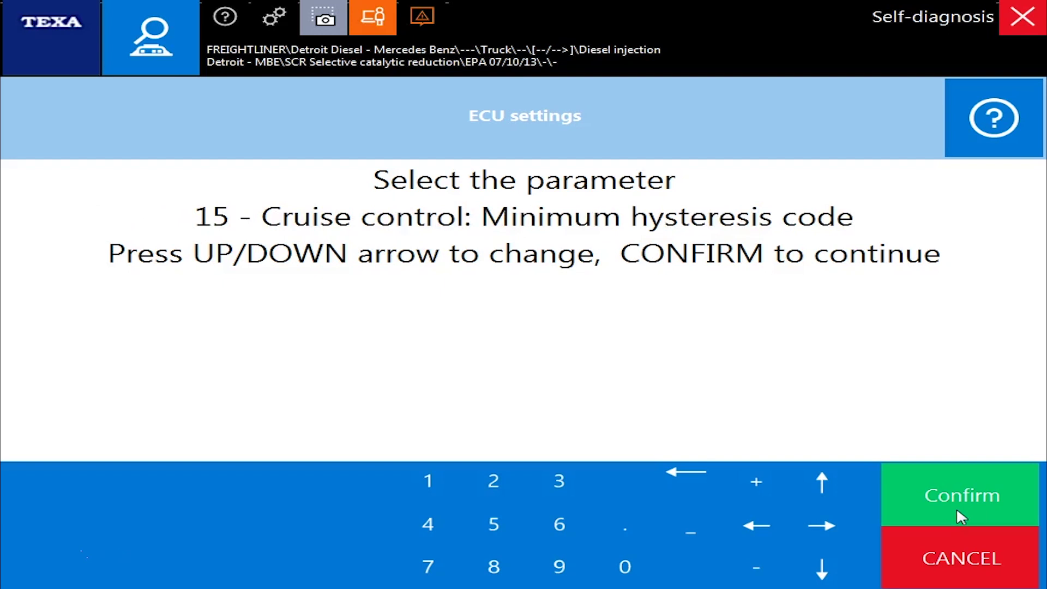
pyautogui.press('Up')
pyautogui.press('Up')
pyautogui.press('Up')
pyautogui.press('Up')
pyautogui.press('Up')
pyautogui.press('Up')
pyautogui.press('Up')
pyautogui.press('Up')
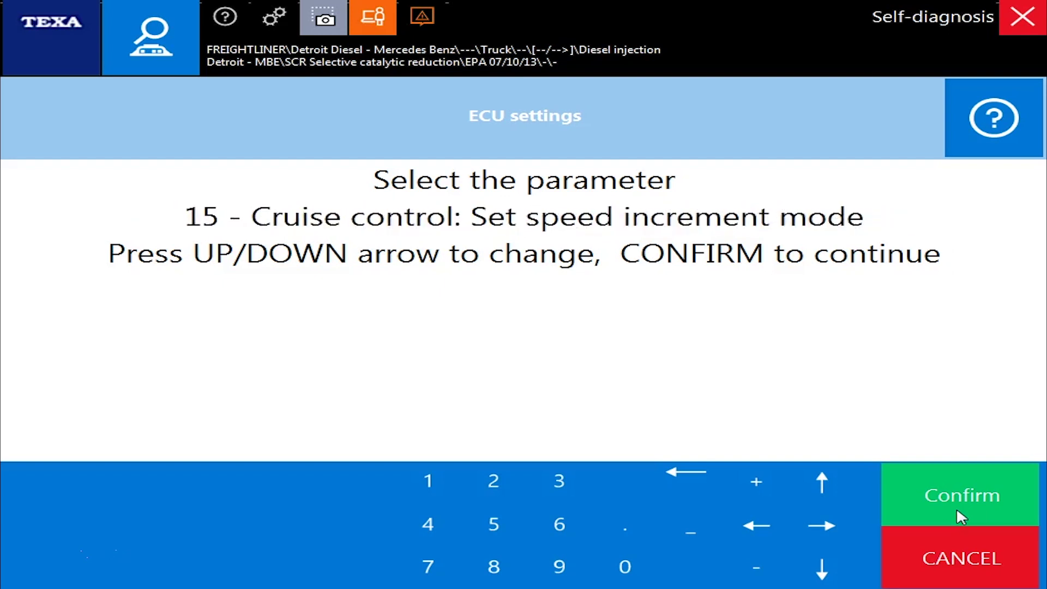
pyautogui.press('Up')
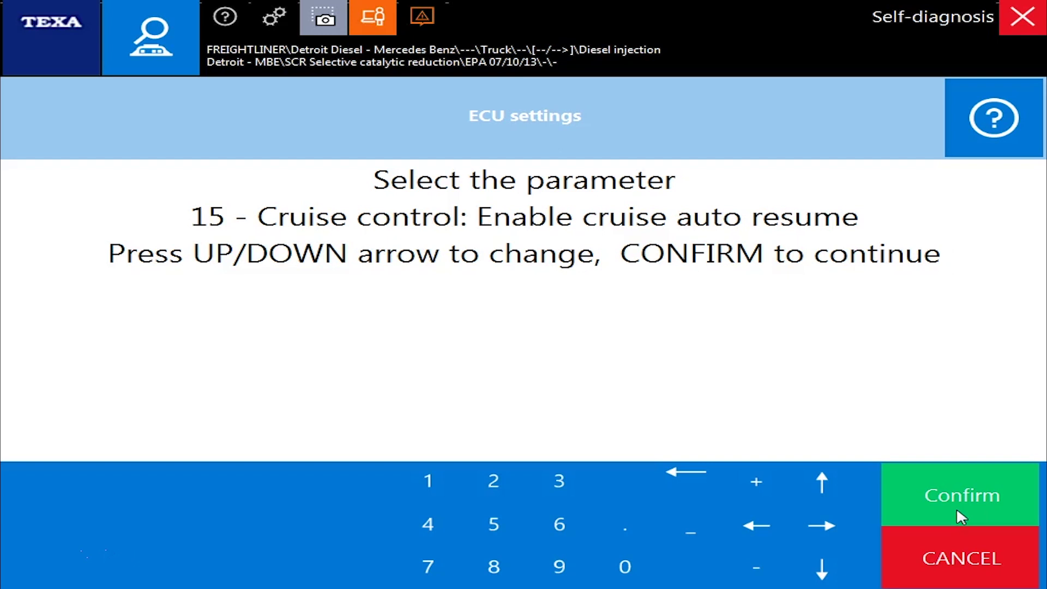
pyautogui.click(976, 558)
pyautogui.click(976, 557)
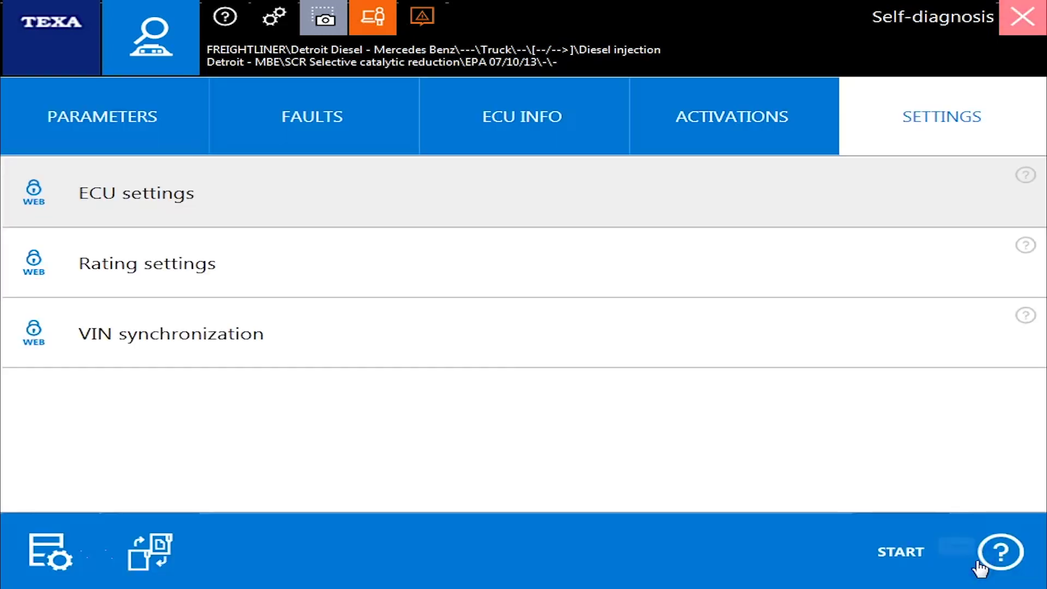